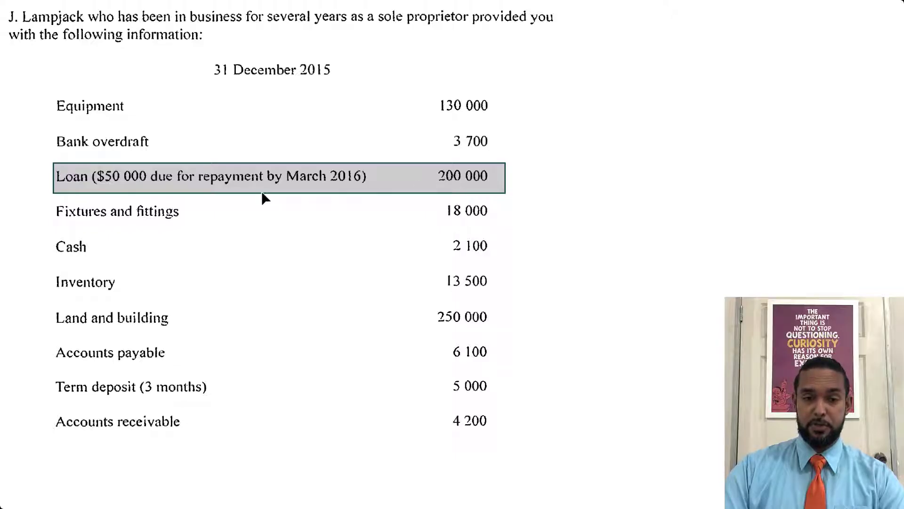
Examine the listed balances one by one from fixtures and fittings to accounts receivable, and the text beneath the list.
drag(49, 199, 501, 227)
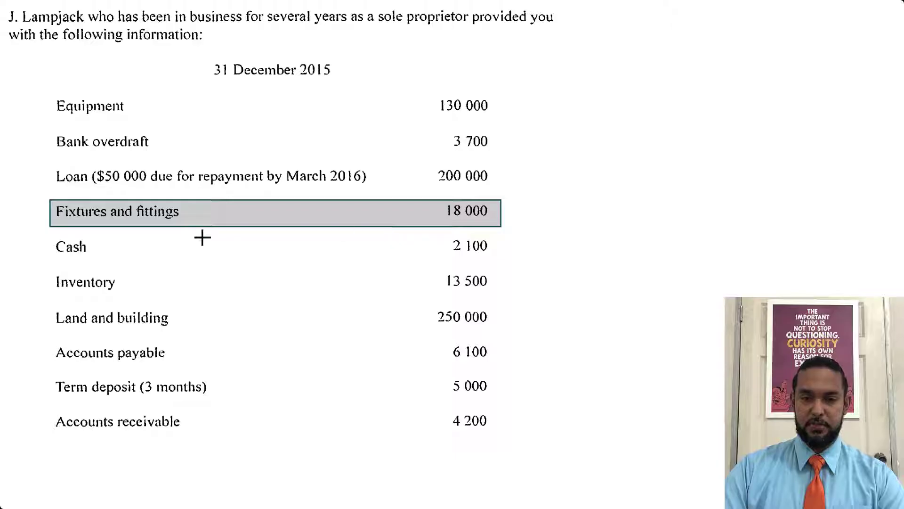
drag(44, 235, 499, 263)
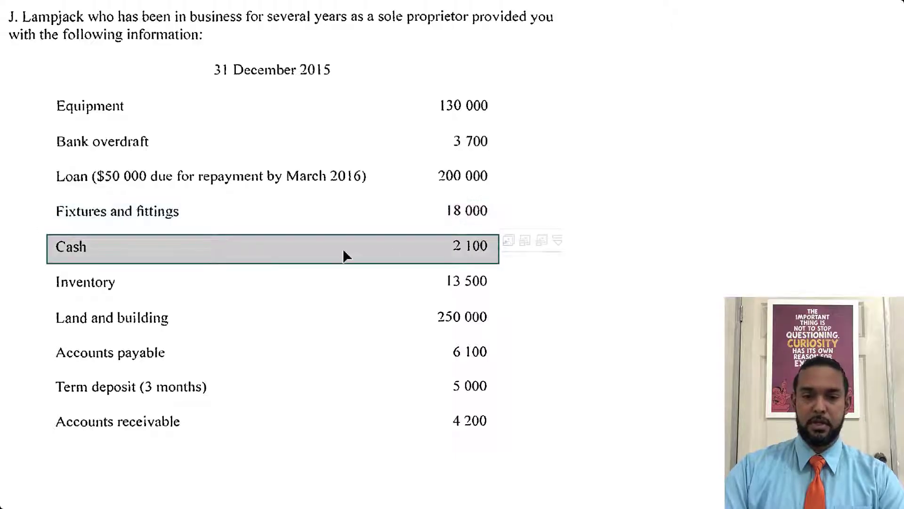
drag(43, 272, 499, 300)
drag(47, 306, 496, 330)
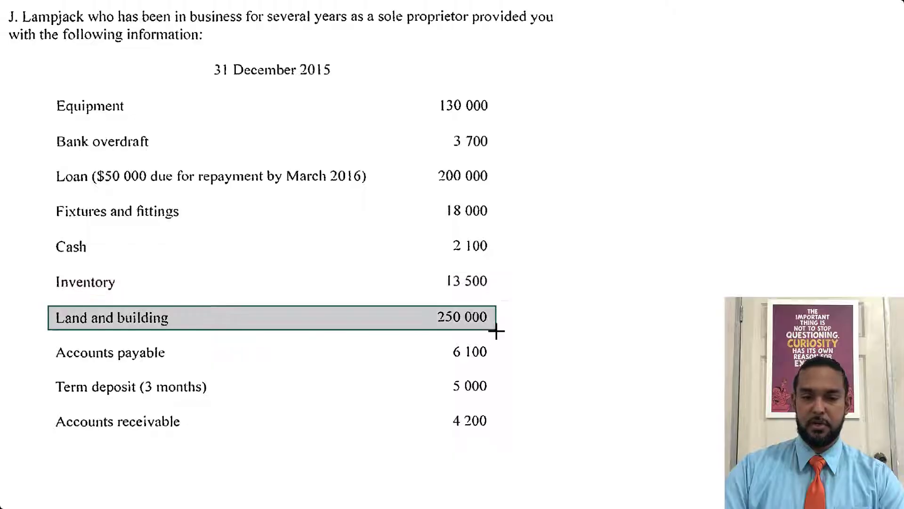
drag(48, 341, 502, 370)
drag(51, 375, 513, 404)
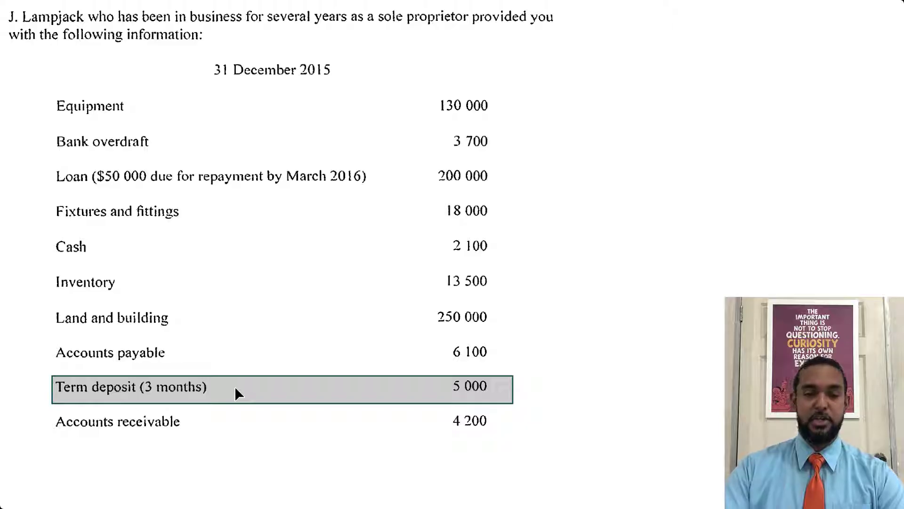
drag(42, 408, 500, 437)
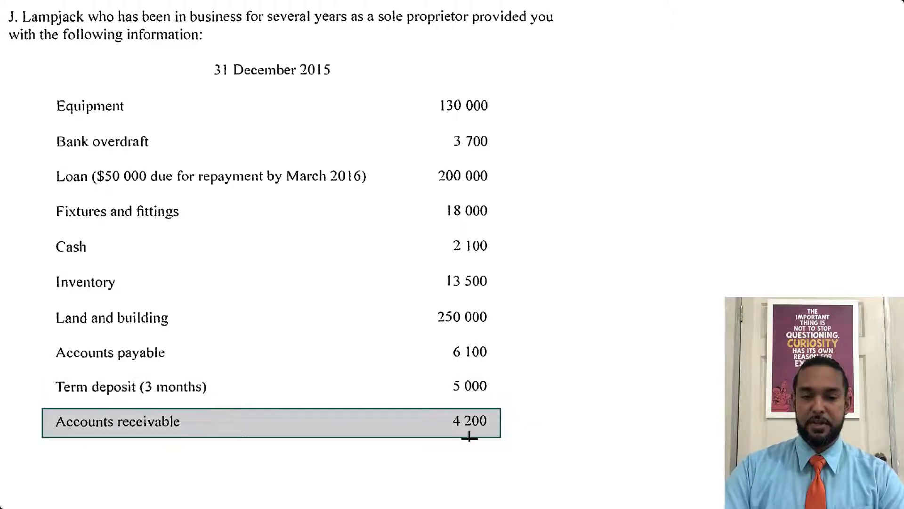
click(361, 423)
drag(3, 441, 578, 494)
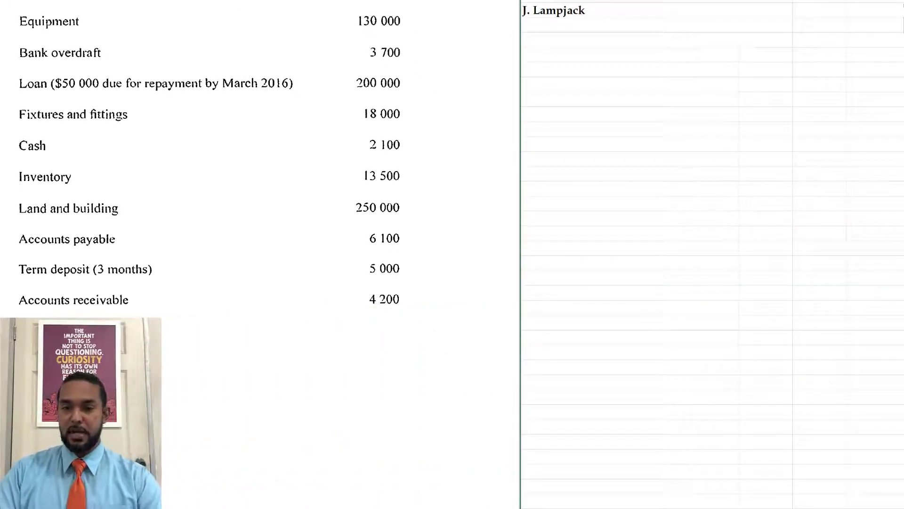
Add the title Statement of Financial Position as at 31 December 2015 under the proprietor's name, with three $ column headings.
key(Return)
key(Return)
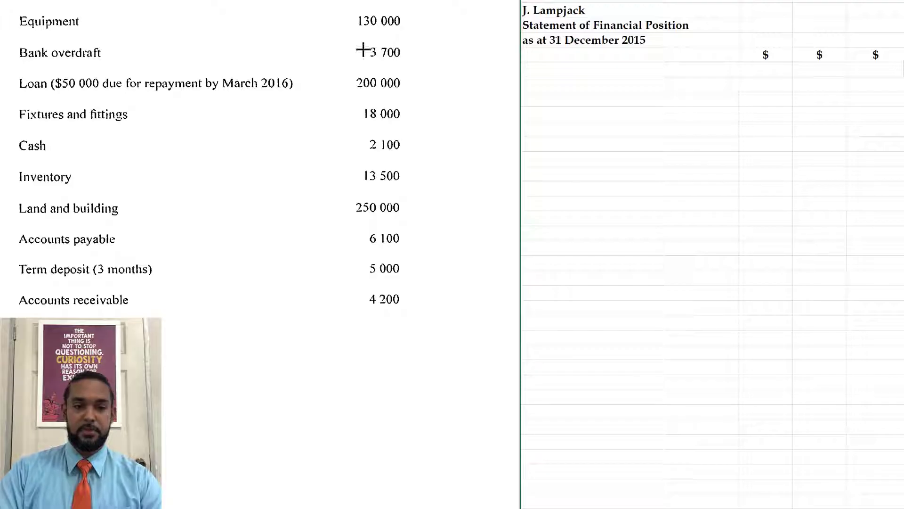
Pick out the non-current assets and enter them: land and buildings 250,000, fixtures and fittings 18,000, equipment 130,000, subtotal 398,000.
drag(7, 9, 417, 34)
drag(15, 102, 405, 128)
drag(13, 198, 411, 220)
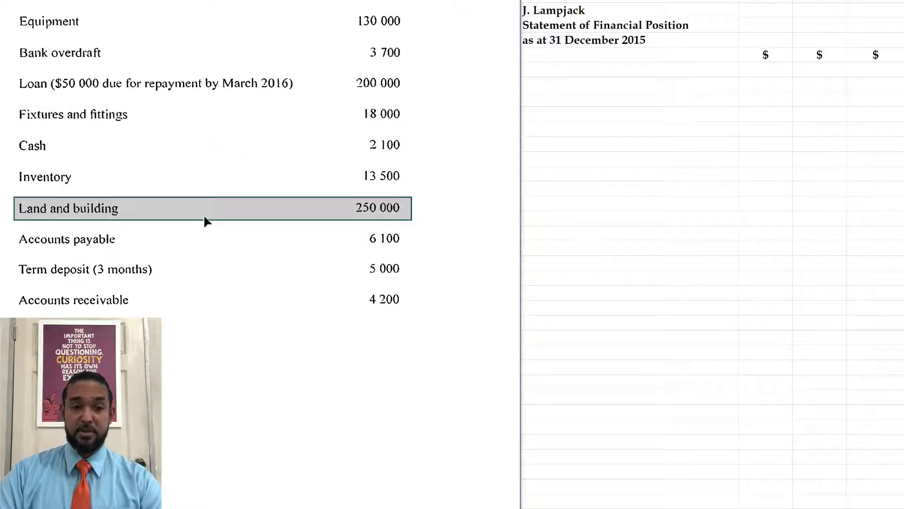
click(903, 69)
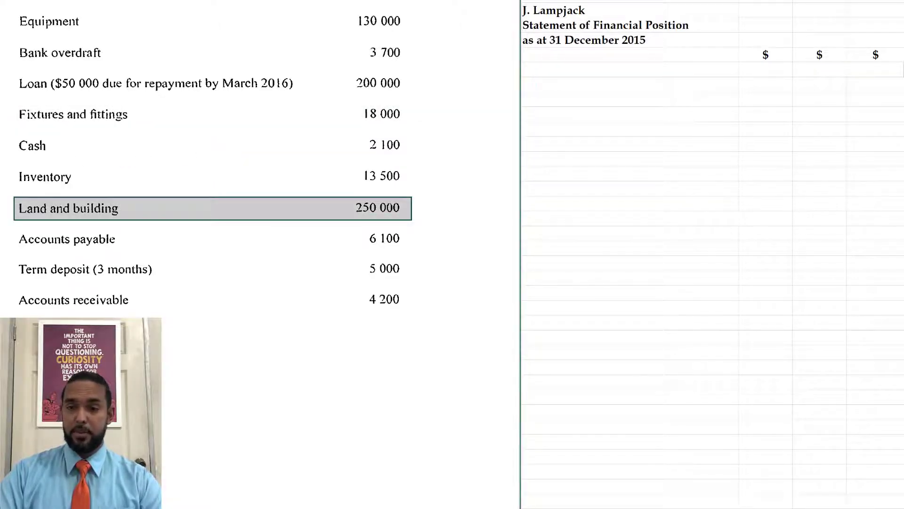
key(Return)
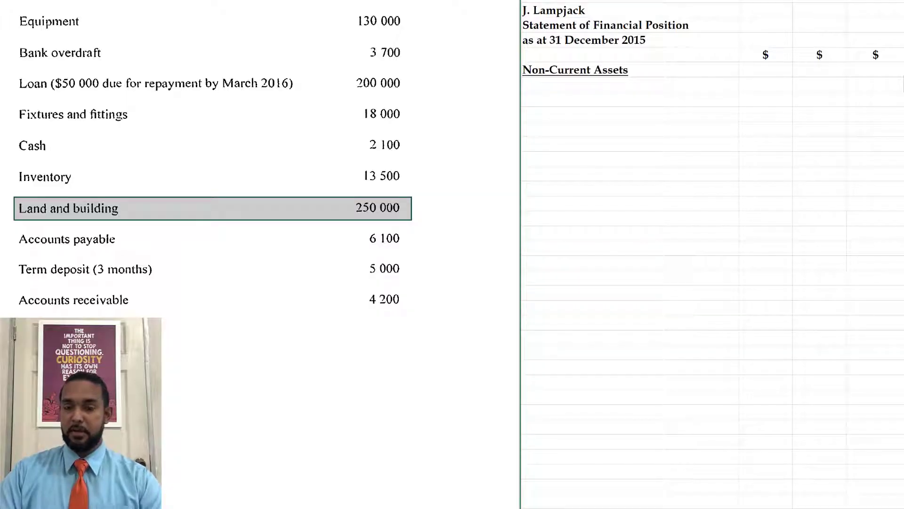
text(Land and buildings		250,000)
text(Fixtures and fittings		18,000)
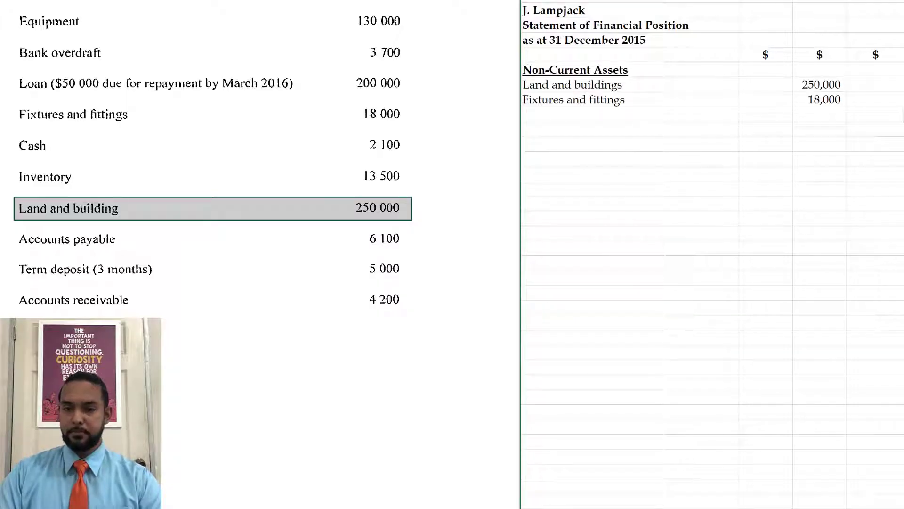
text(Equipment		130,000)
text(398,000)
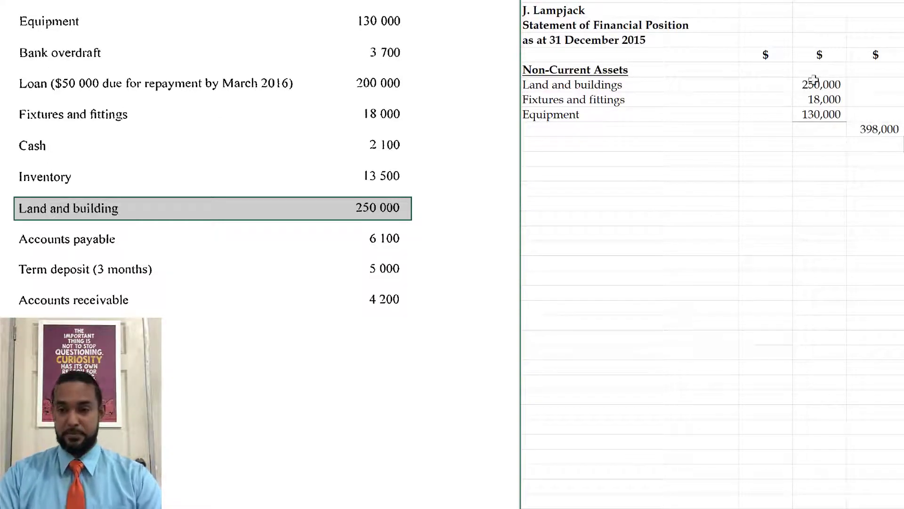
Review the non-current asset rows and their subtotal.
drag(697, 83, 825, 115)
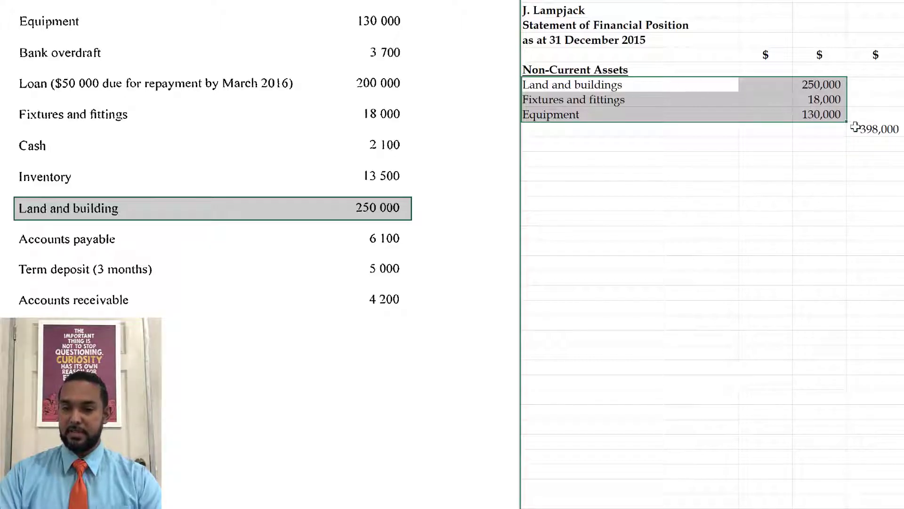
click(859, 128)
click(903, 144)
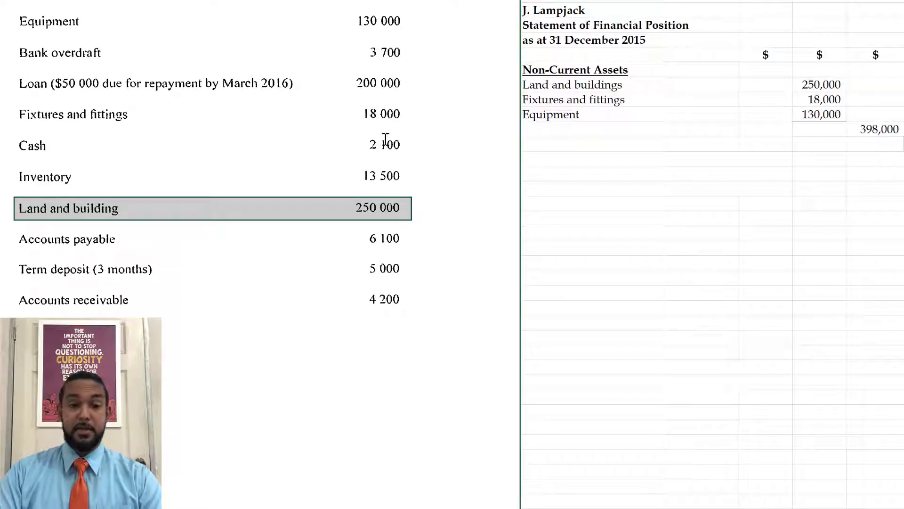
Pick out the current assets and enter them: inventory 13,500, accounts receivable 4,200, term deposit 5,000, cash 2,100, subtotal 24,800.
drag(12, 165, 403, 180)
drag(6, 285, 419, 317)
drag(10, 258, 405, 285)
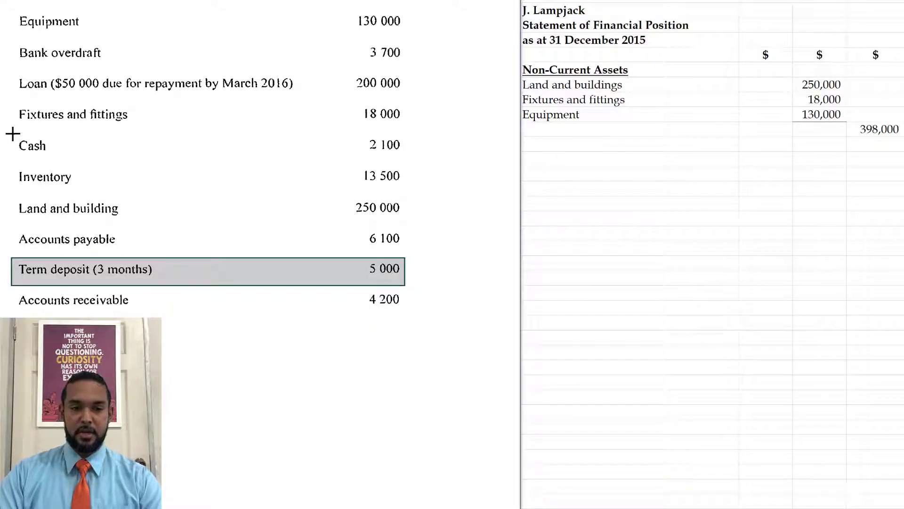
drag(13, 132, 410, 160)
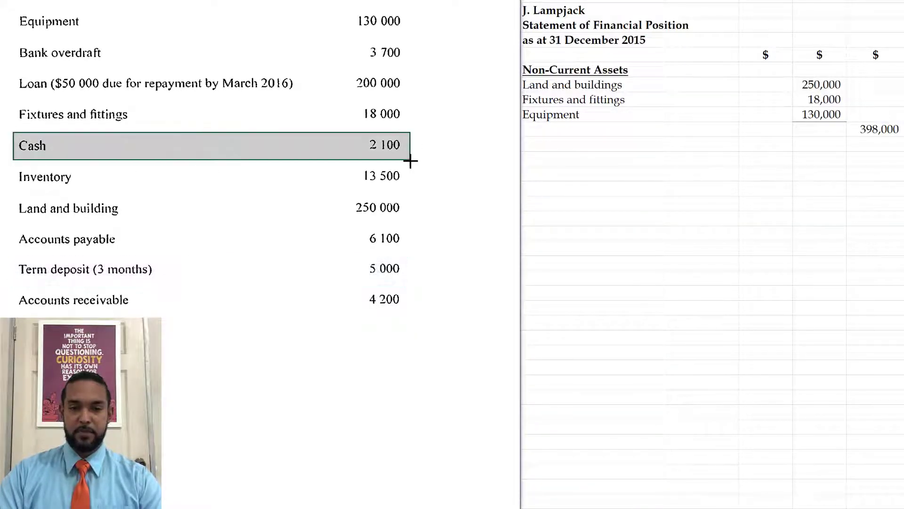
drag(14, 43, 401, 64)
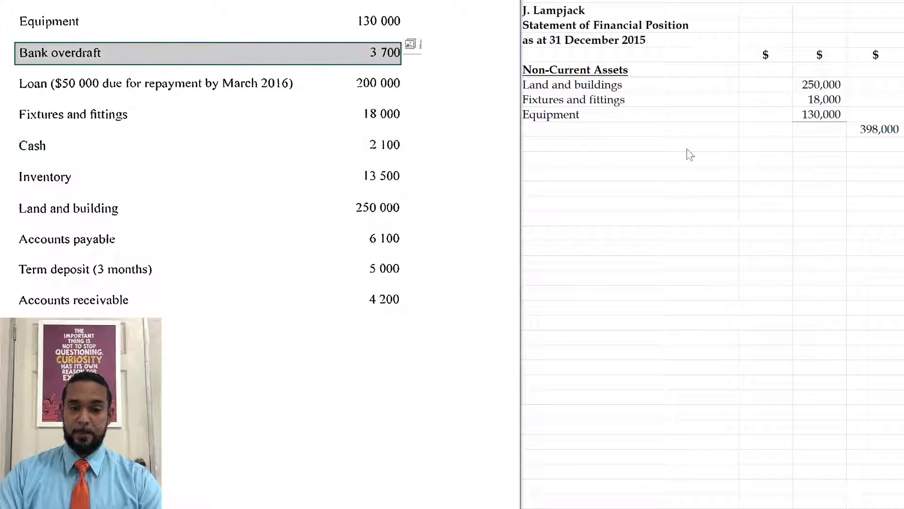
click(888, 147)
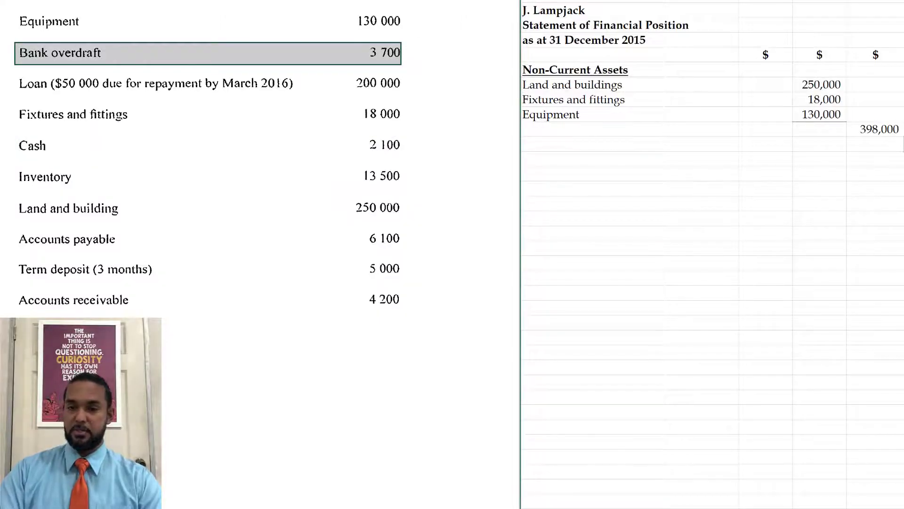
key(Return)
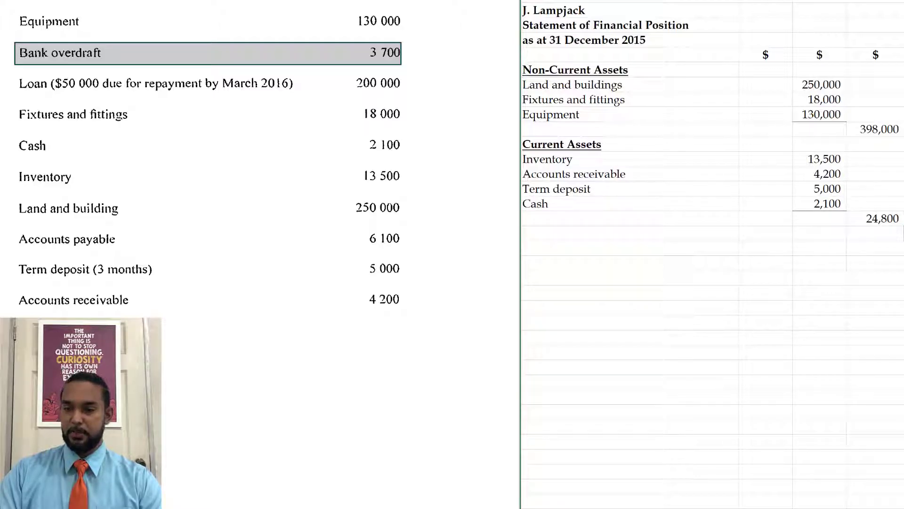
Move the term deposit row above accounts receivable in the Current Assets section.
drag(676, 174, 808, 193)
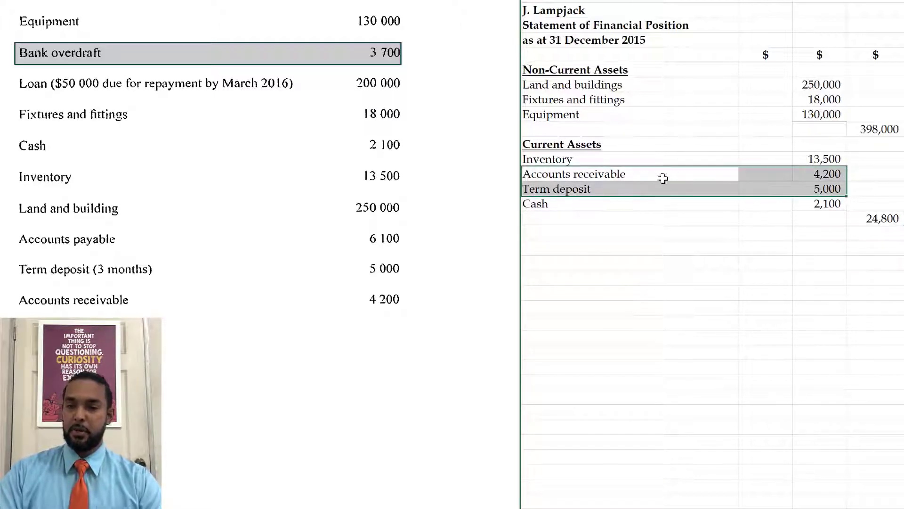
click(686, 173)
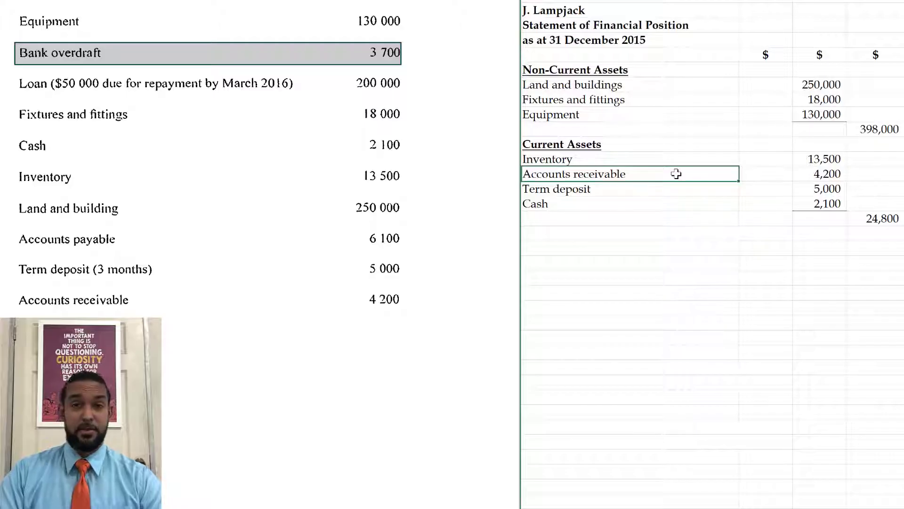
drag(693, 192, 820, 191)
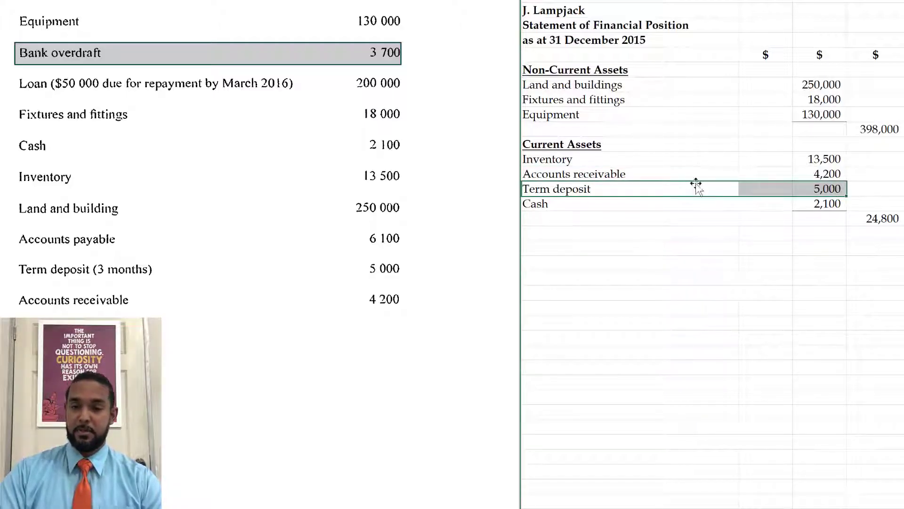
drag(696, 184, 655, 174)
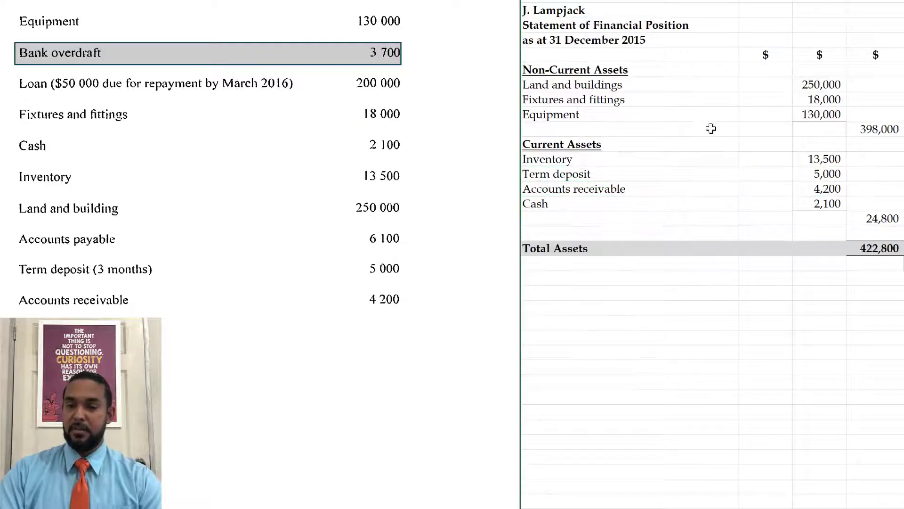
Add a Total Assets row of 422,800 combining the non-current and current asset subtotals.
drag(711, 129, 868, 129)
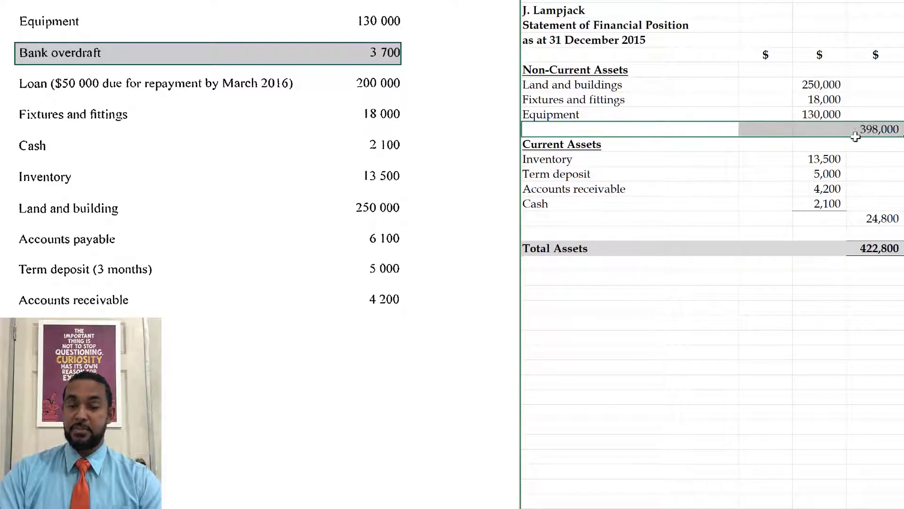
drag(709, 220, 869, 219)
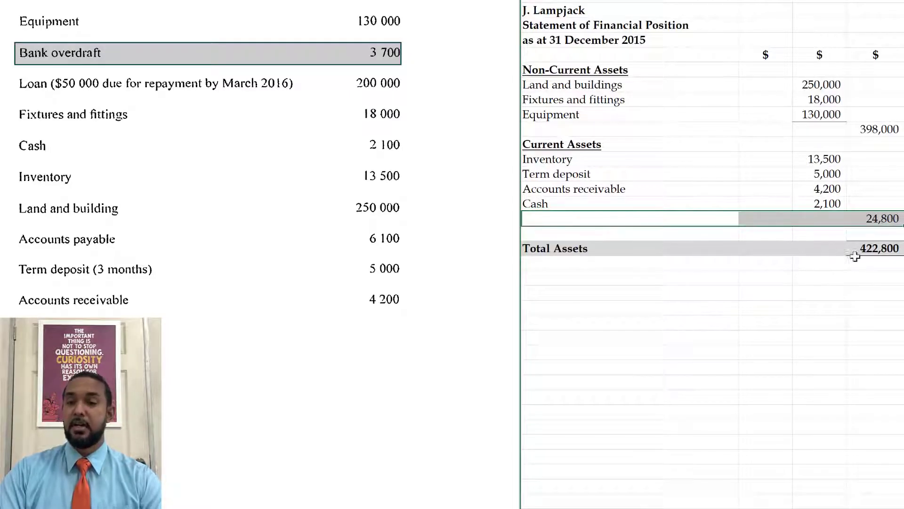
Add the headings "Financed by capital and liabilities" and "Non-current Liabilities" below Total Assets.
click(903, 278)
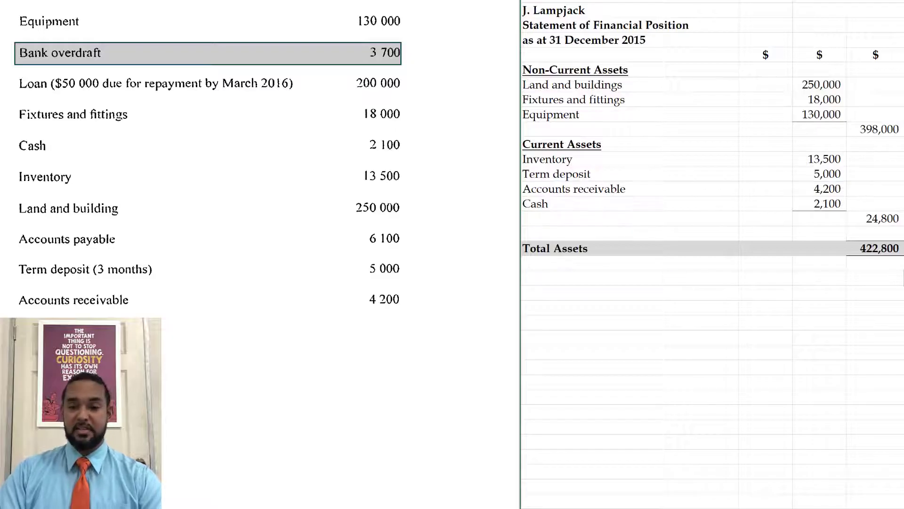
key(Return)
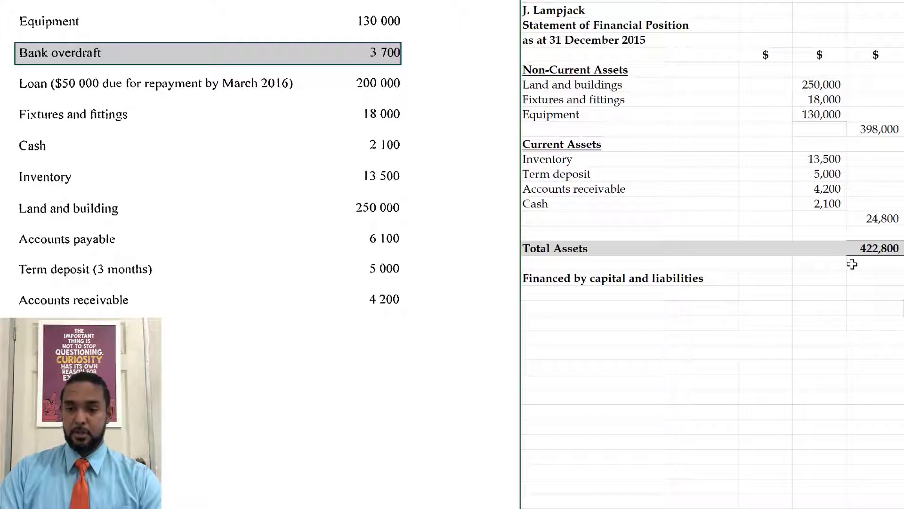
text(Non-current Liabilities)
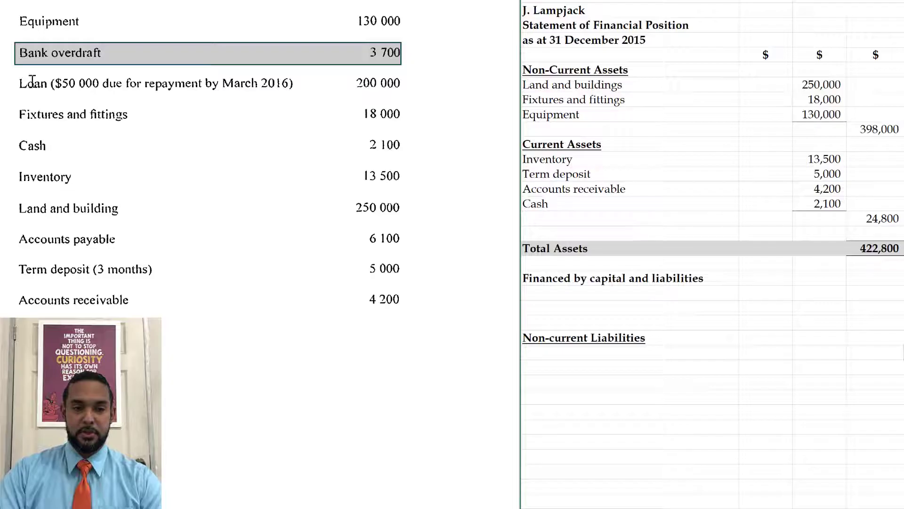
Compare the loan's March 2016 repayment with 31 December 2015 and enter a long term loan of 150,000 under Non-current Liabilities.
drag(15, 72, 414, 93)
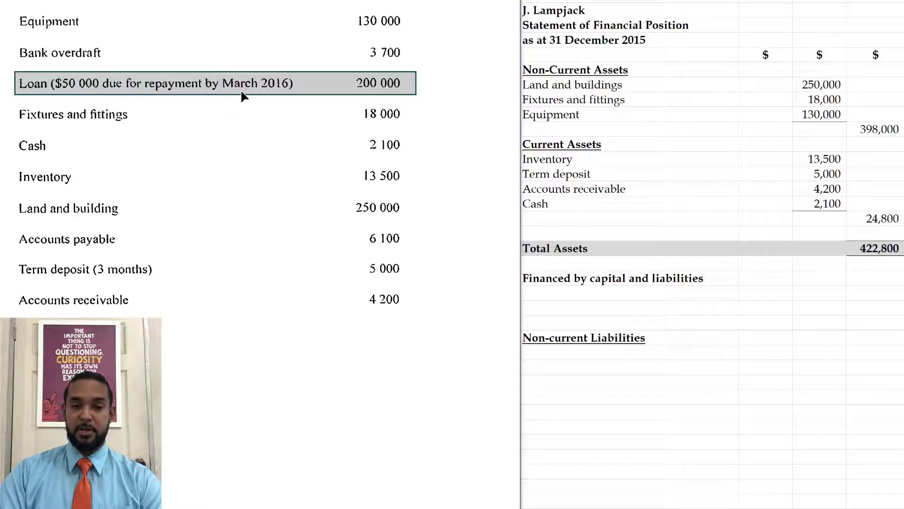
drag(127, 13, 234, 34)
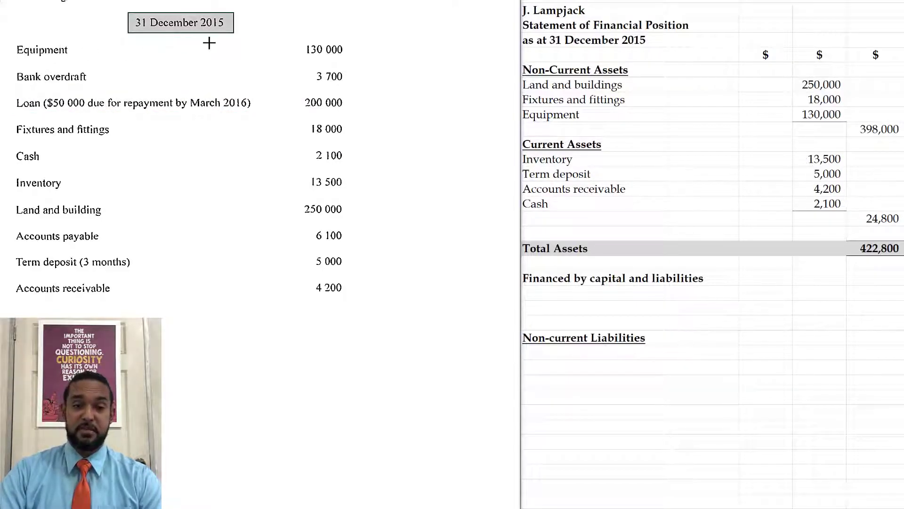
drag(192, 93, 251, 115)
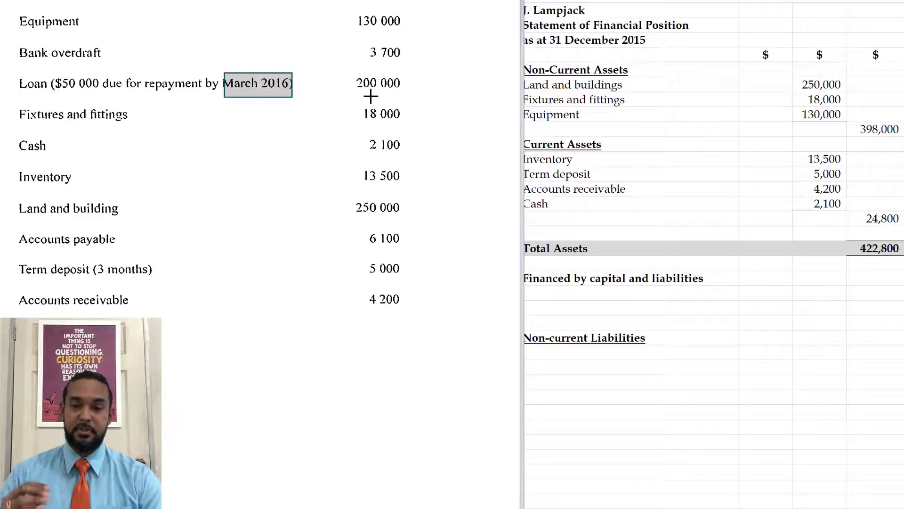
key(alt+Tab)
key(Return)
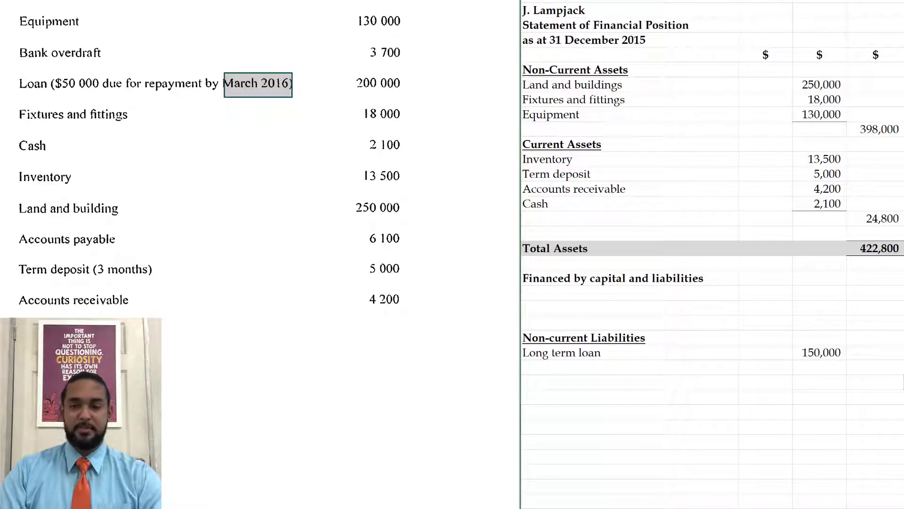
Add the Current Liabilities section with accounts payable 6,100, bank overdraft 3,700 and current portion of long term debt 50,000.
key(Right)
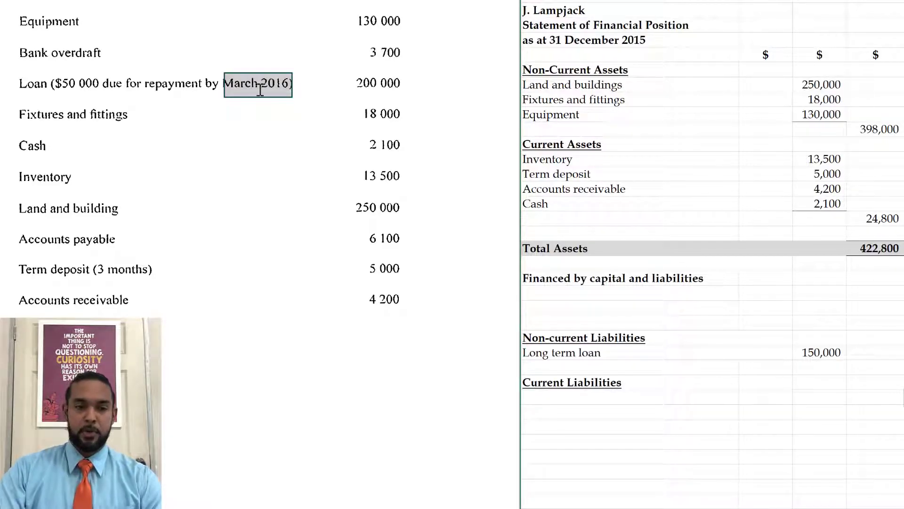
drag(10, 39, 418, 66)
drag(14, 230, 411, 251)
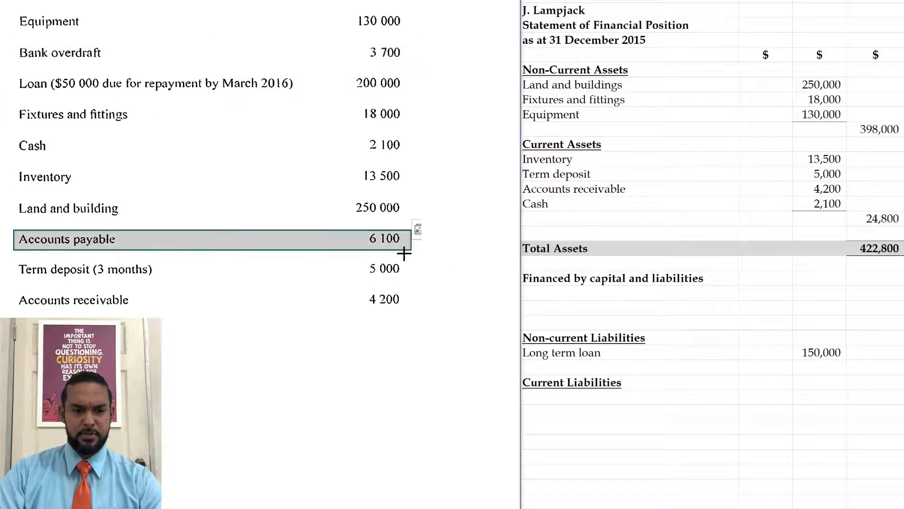
drag(13, 76, 126, 98)
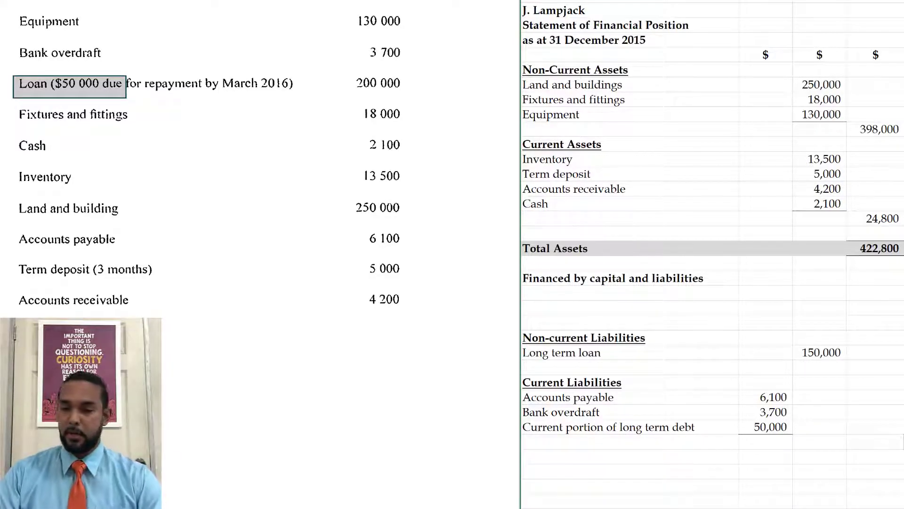
Enter current liabilities subtotal 59,800, total liabilities 209,800, total capital and liabilities 422,800, and Capital (422,800 - 209,800) as 213,000.
key(Return)
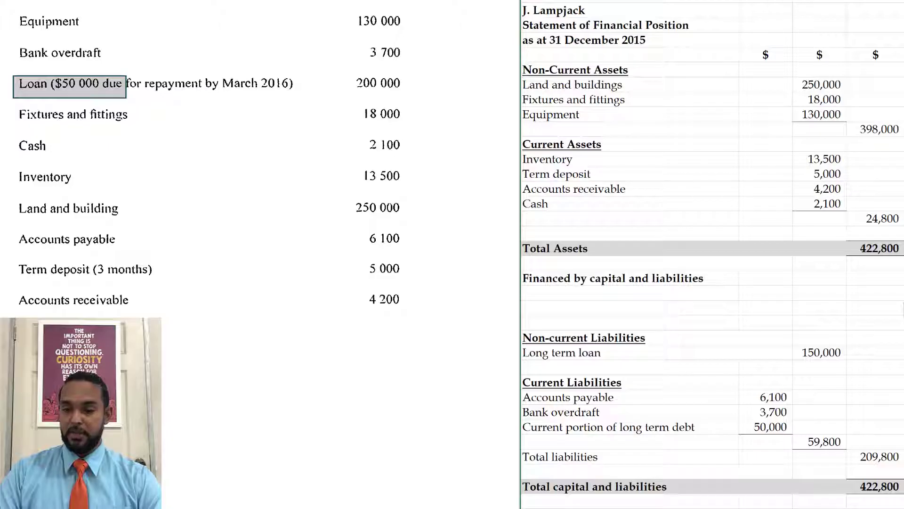
key(Up)
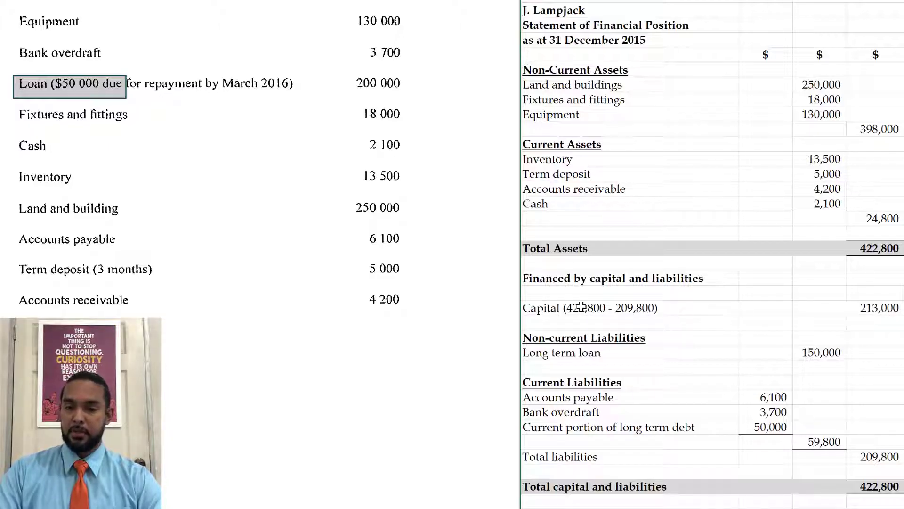
drag(741, 308, 642, 309)
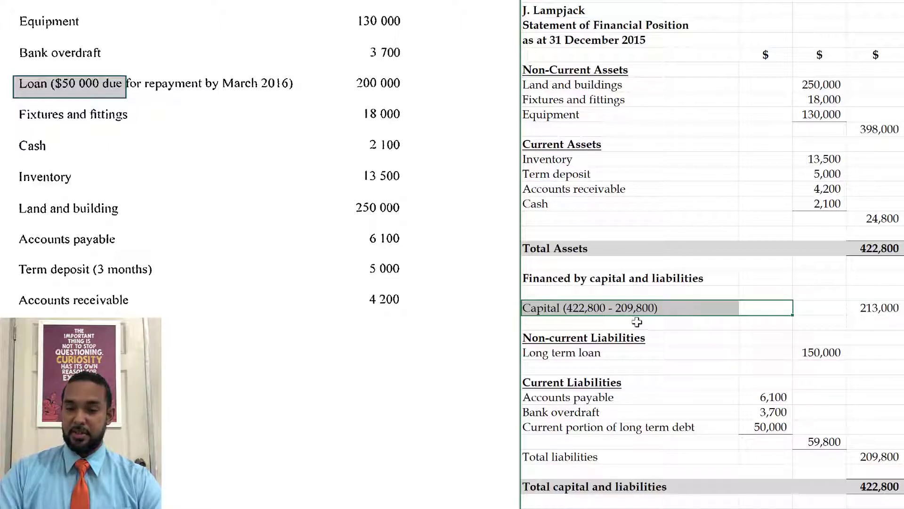
click(863, 307)
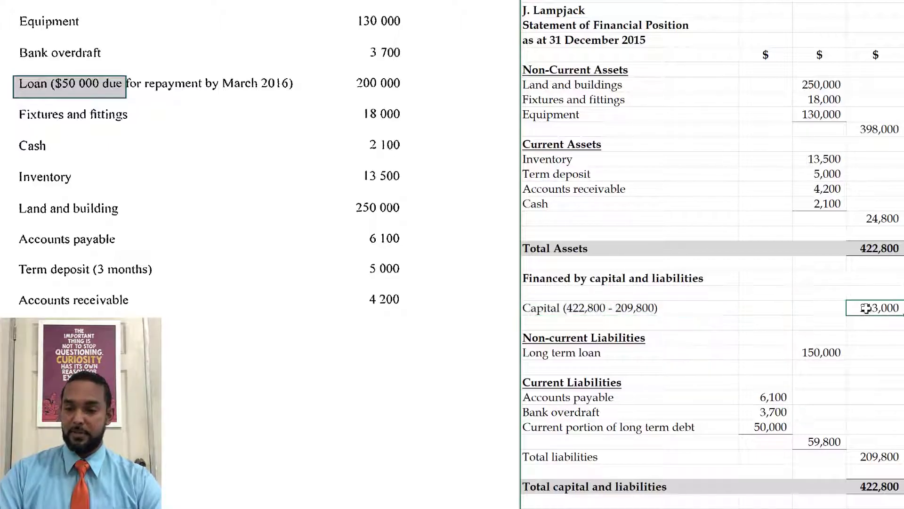
key(Right)
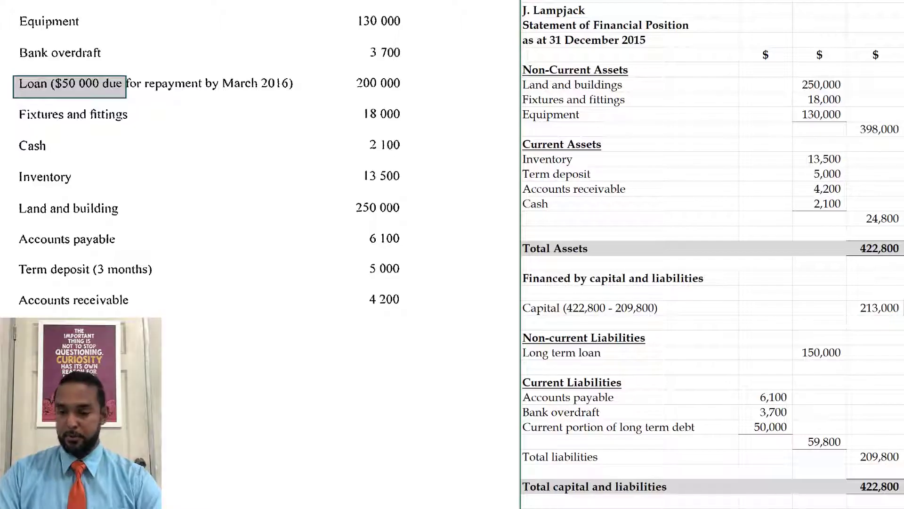